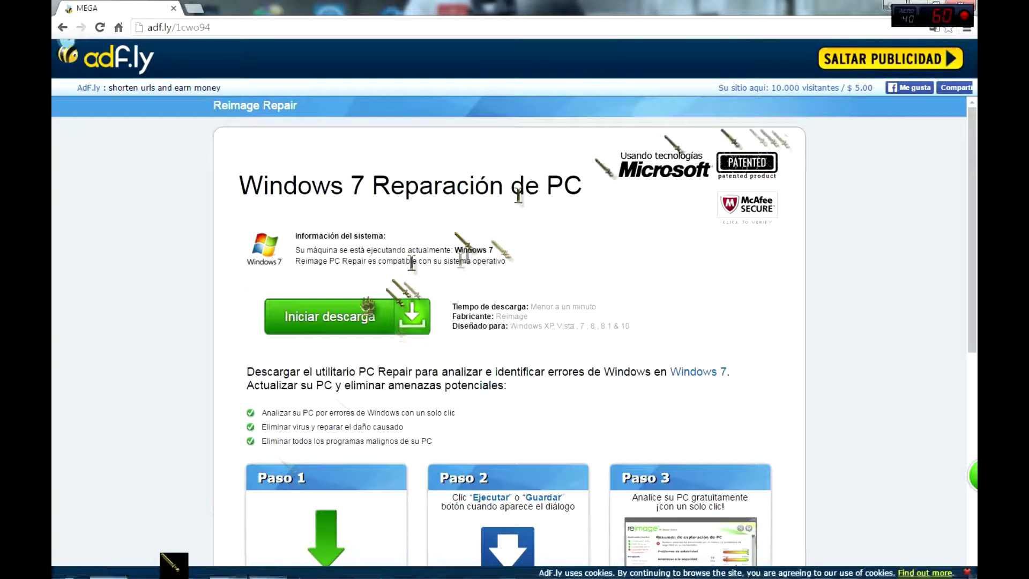
Skip the adf.ly advertisement and leave the page for the MEGA download link
left_click(867, 60)
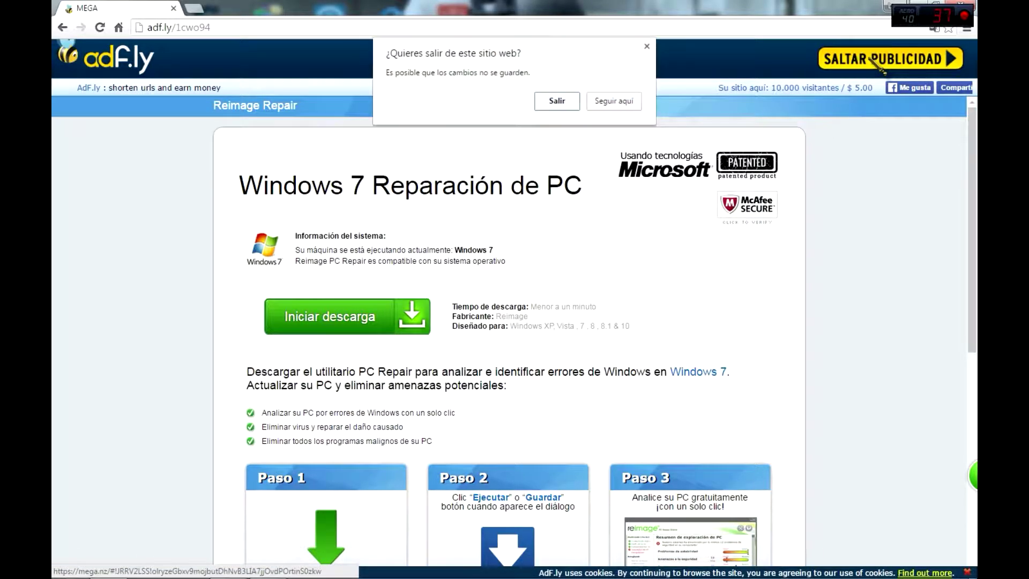
left_click(557, 101)
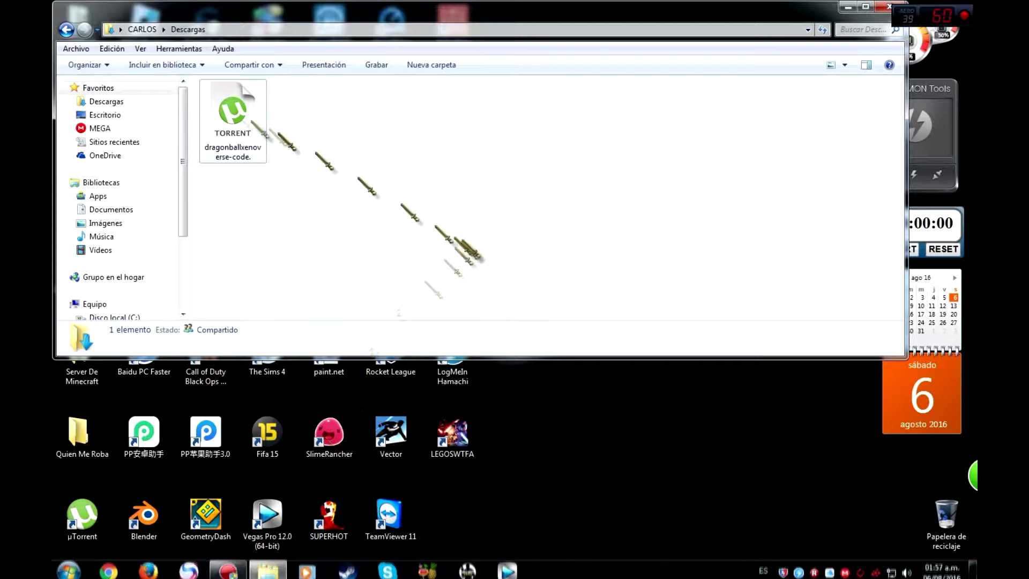
Move the dragonballxenoverse-code torrent file from the Descargas folder to the desktop and close the folder
left_click_drag(380, 79, 245, 278)
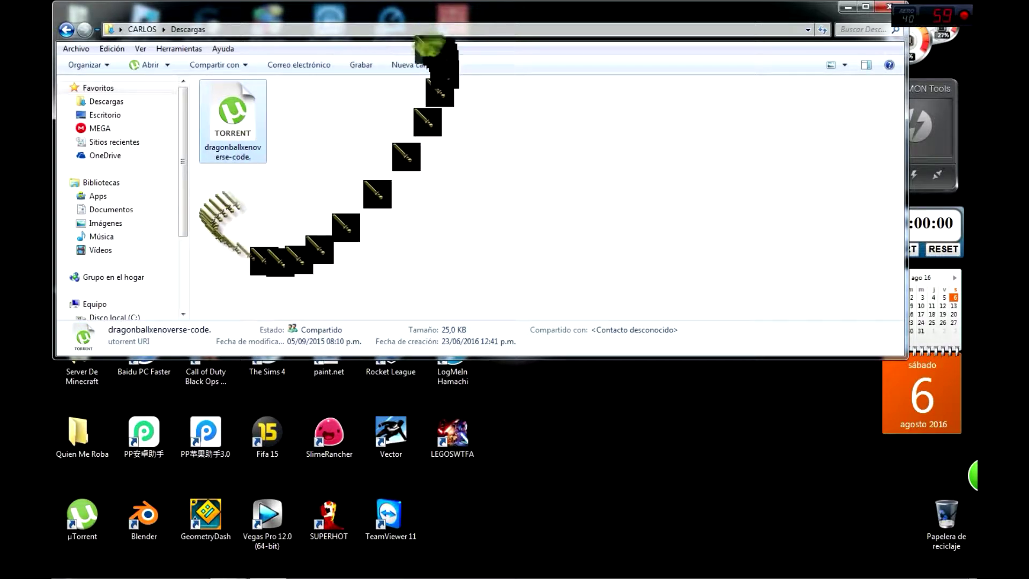
left_click_drag(262, 151, 633, 439)
left_click(889, 6)
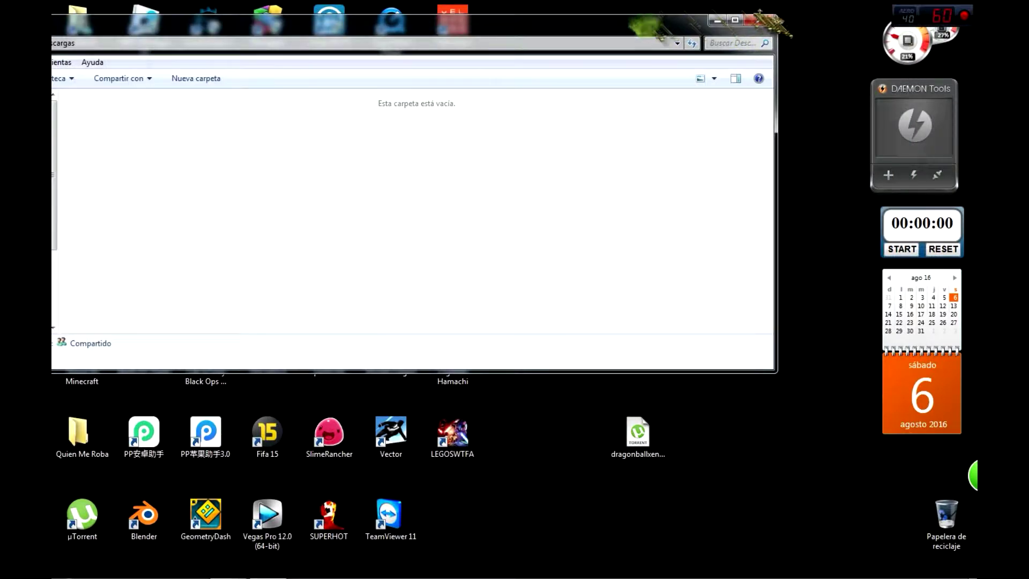
left_click(752, 16)
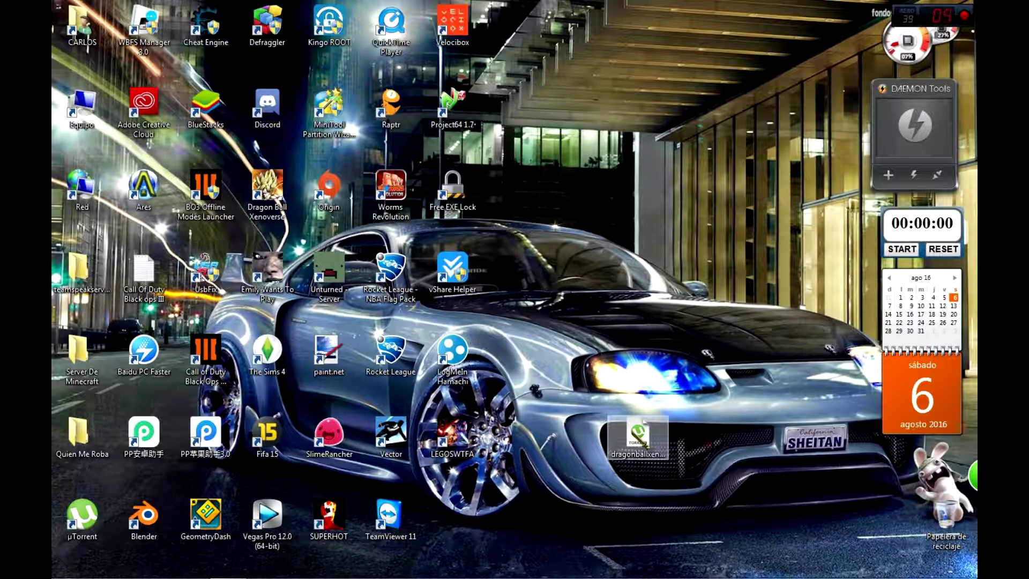
Open the desktop torrent file in µTorrent and decline adding its trackers to the existing torrent
double_click(638, 437)
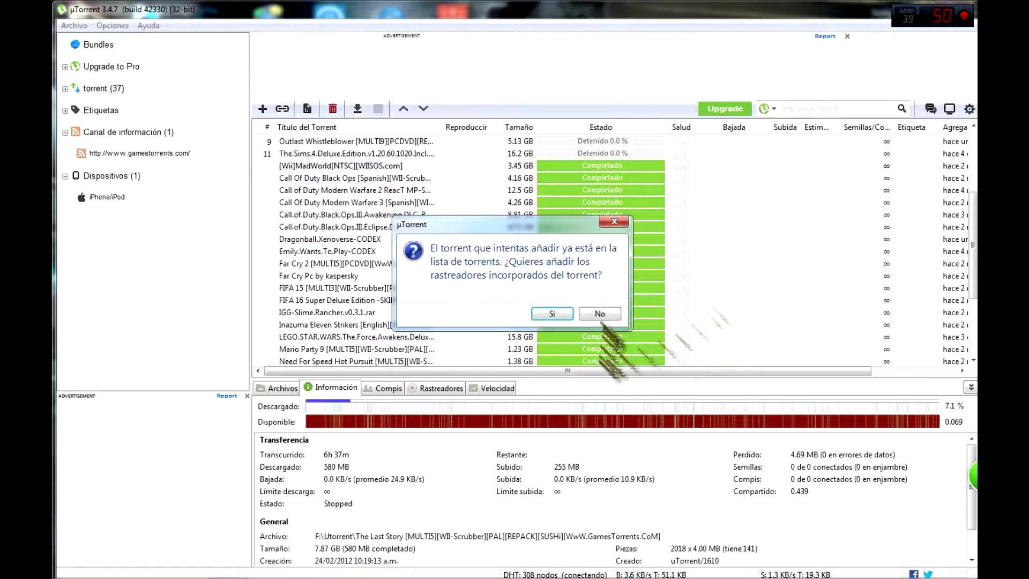
left_click(601, 314)
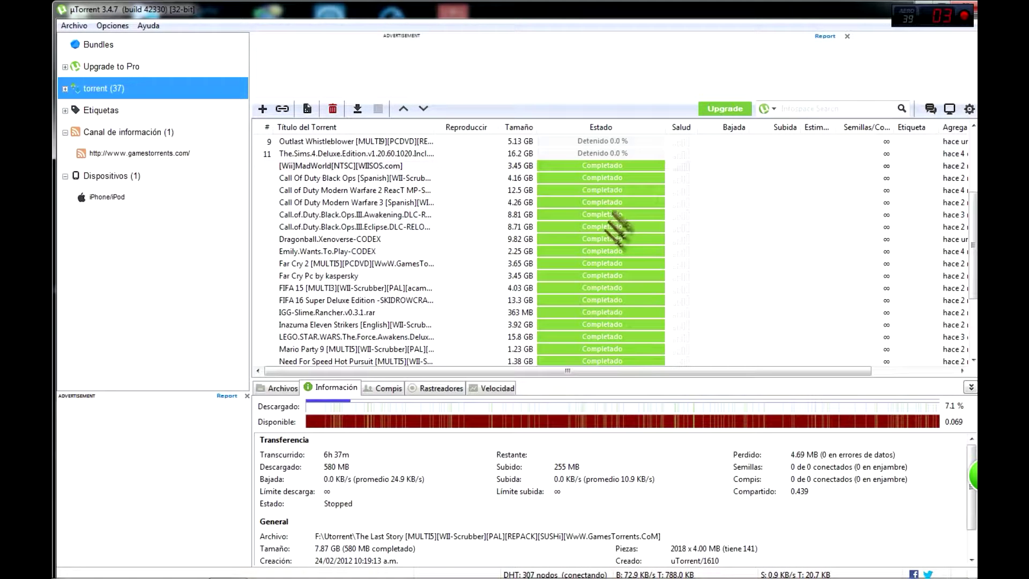
Find Dragonball.Xenoverse-CODEX in the torrent list and open its containing folder, continuing past the upgrade offer
scroll(604, 231, "down", 2)
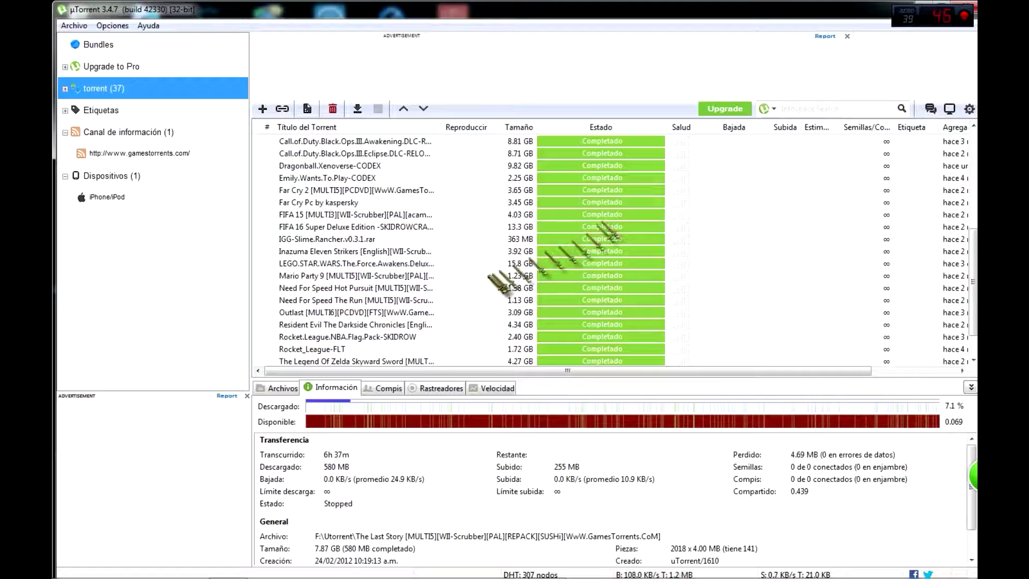
scroll(450, 295, "down", 1)
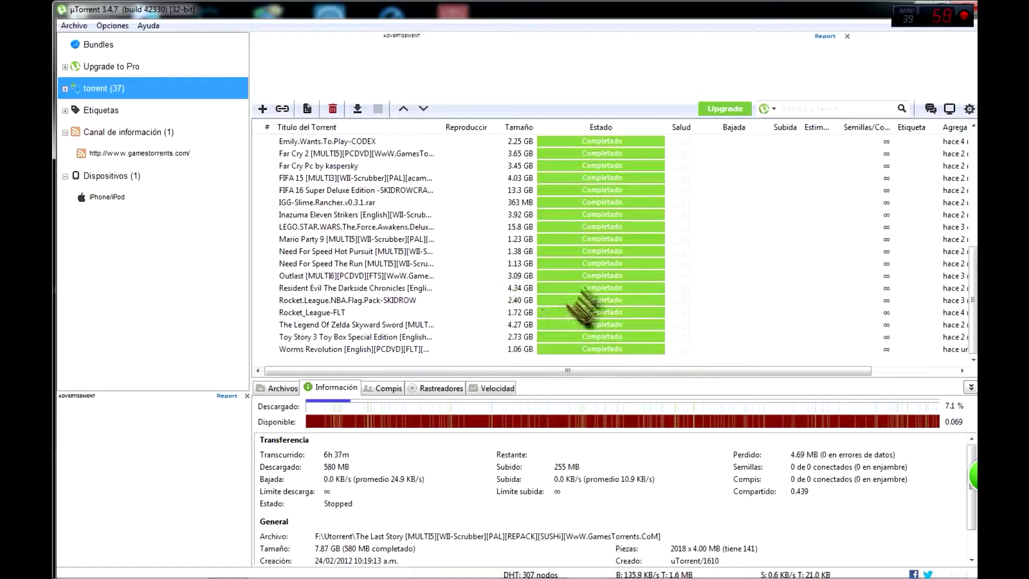
scroll(589, 284, "up", 2)
left_click(409, 216)
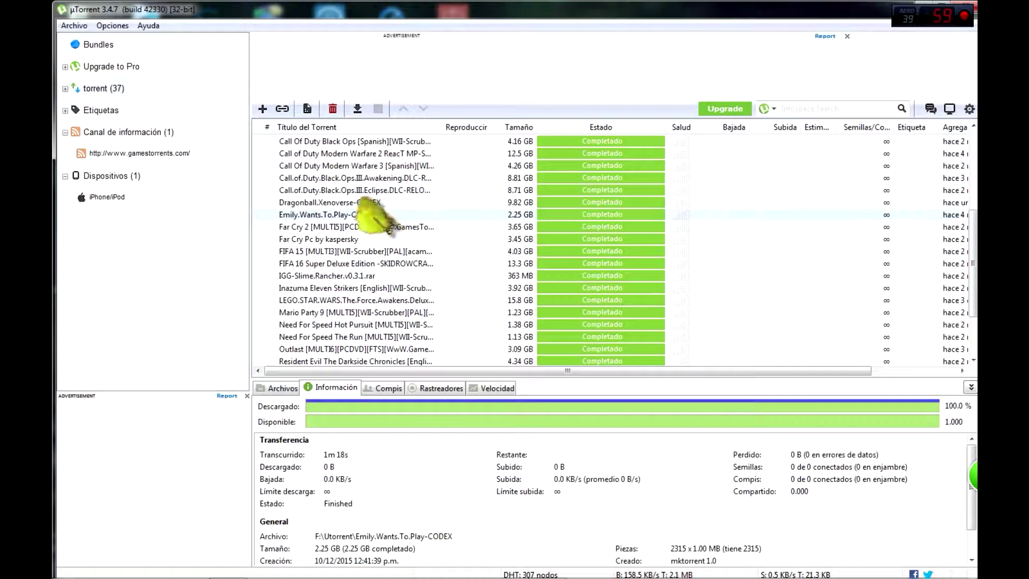
left_click(375, 202)
right_click(563, 204)
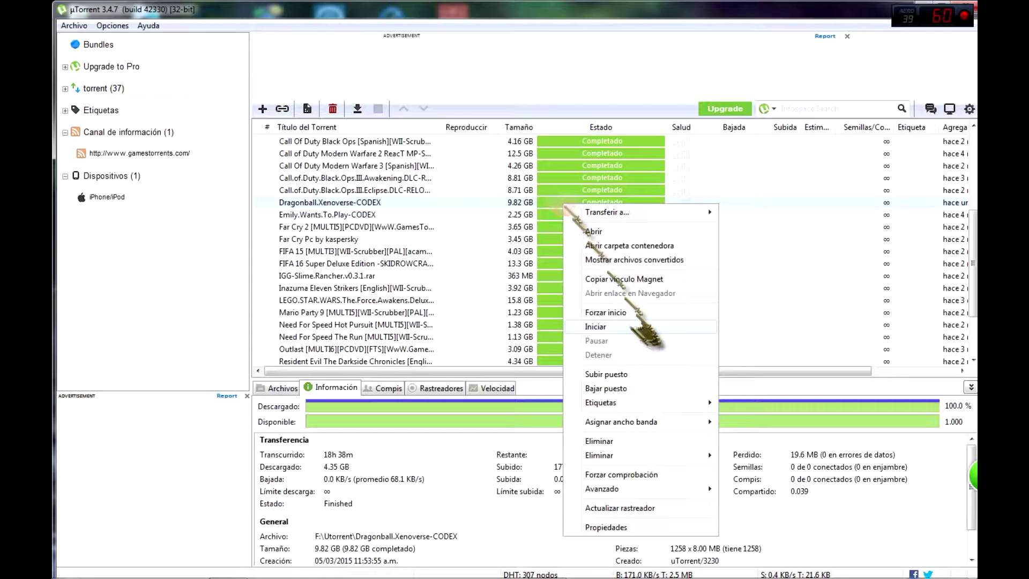
left_click(626, 247)
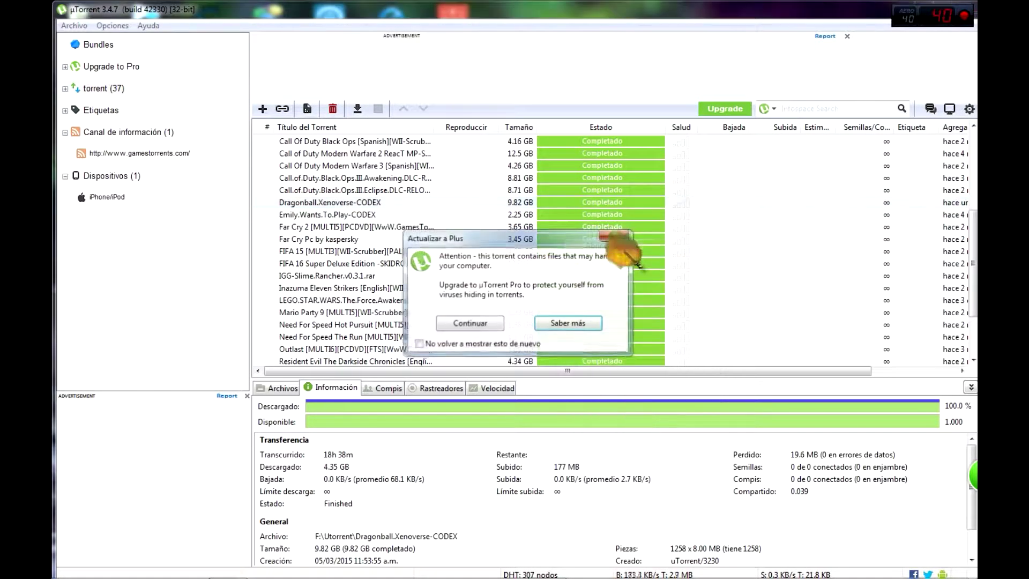
left_click(499, 325)
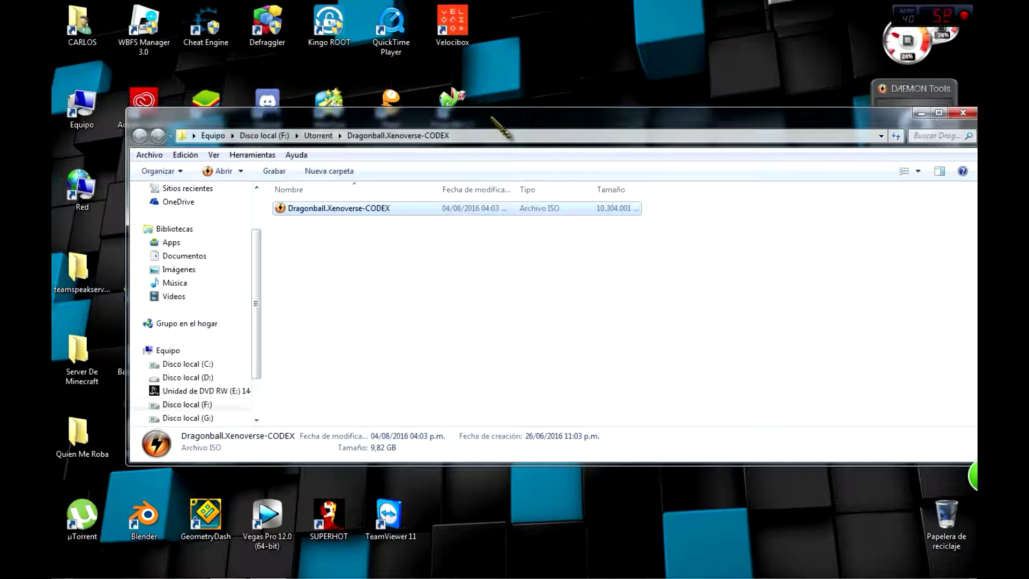
Run setup.exe from the Dragonball Xenoverse disc image on drive H: and minimize the ISO folder window
left_click_drag(482, 114, 471, 89)
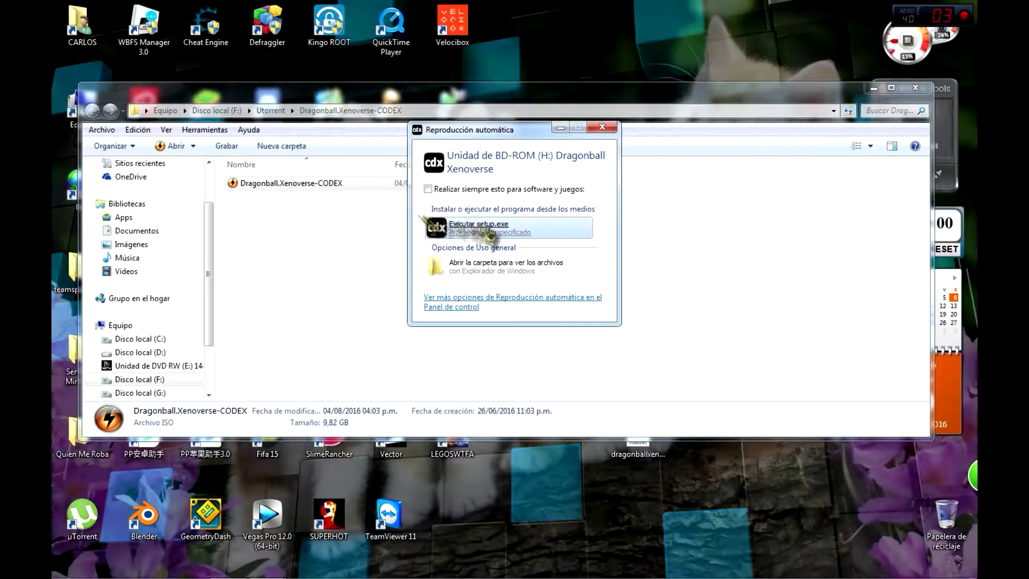
left_click(531, 226)
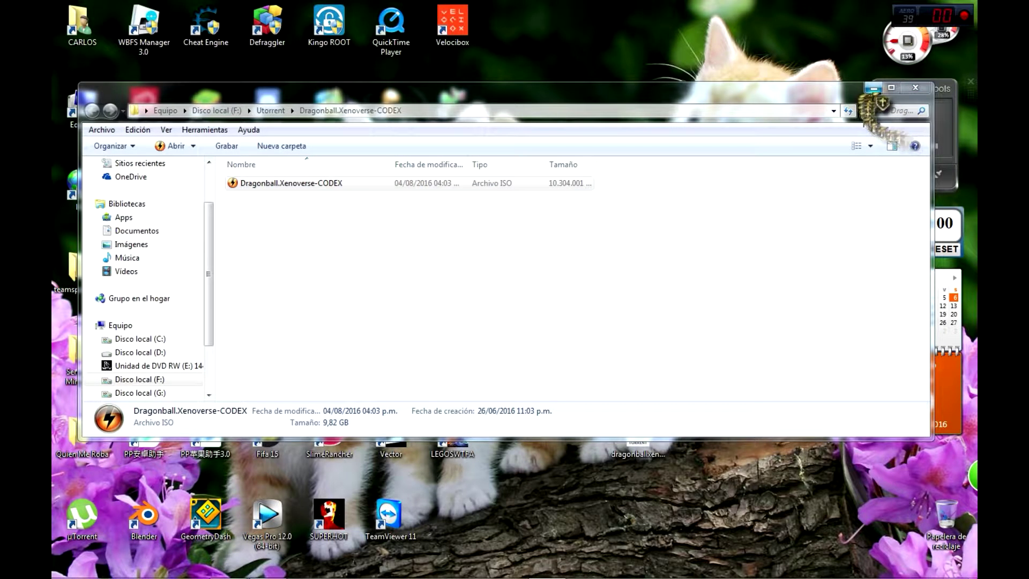
left_click(874, 87)
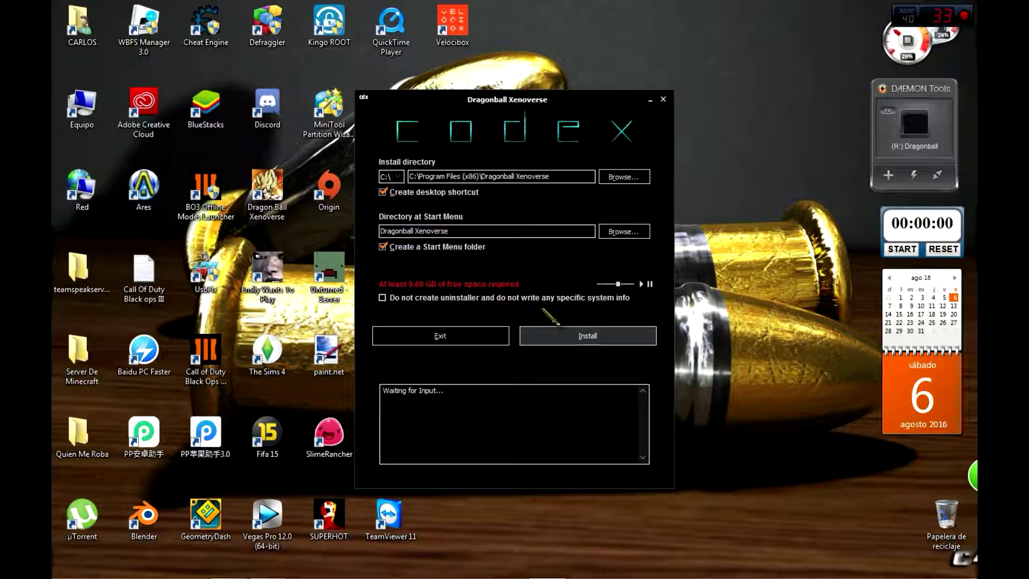
Set the install directory to F:\Dragonball Xenoverse and start the installation
left_click(624, 176)
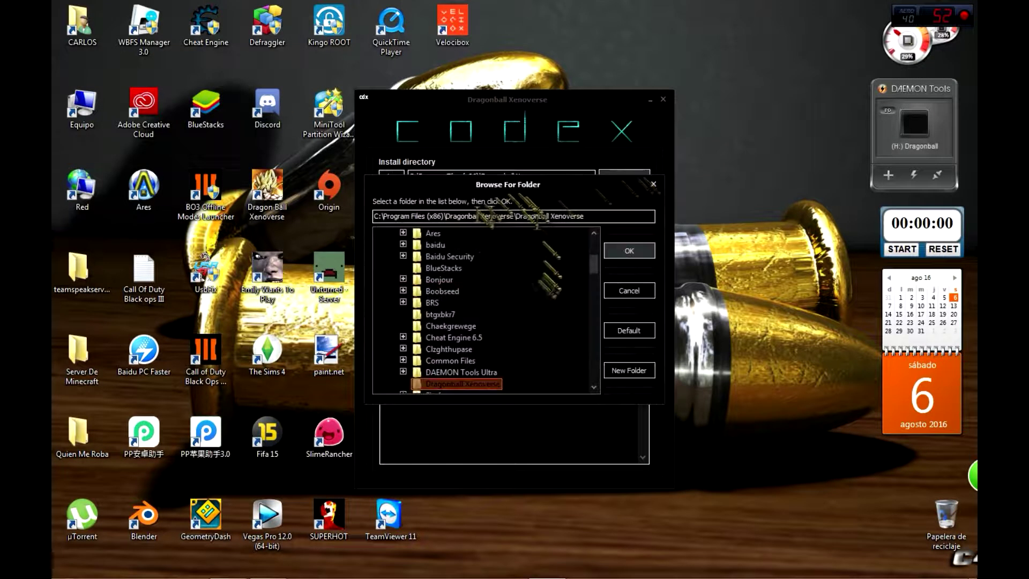
mouse_move(593, 265)
left_mouse_down()
mouse_move(593, 371)
mouse_move(596, 252)
left_mouse_up()
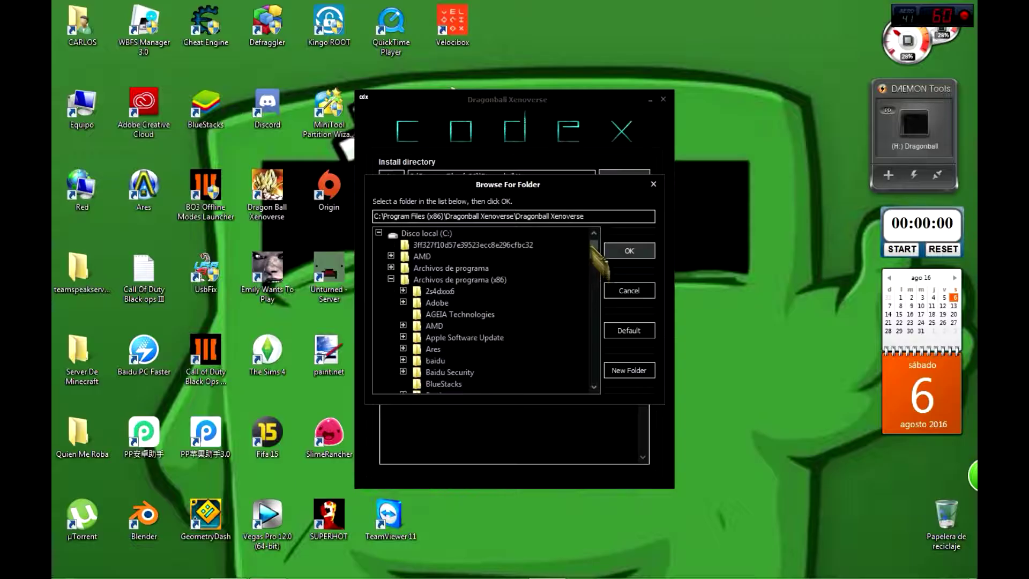
left_click(378, 232)
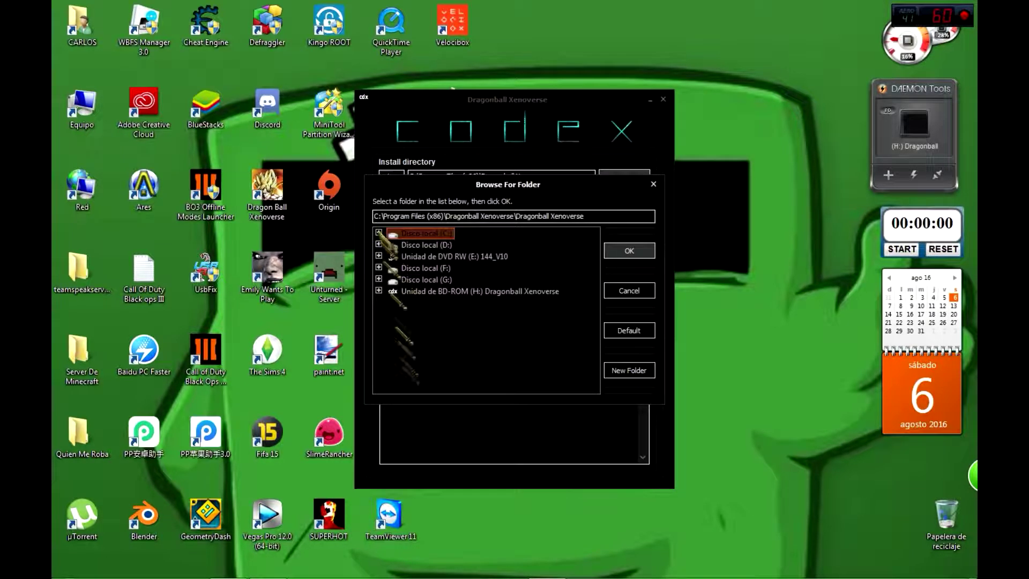
left_click(408, 268)
left_click(378, 267)
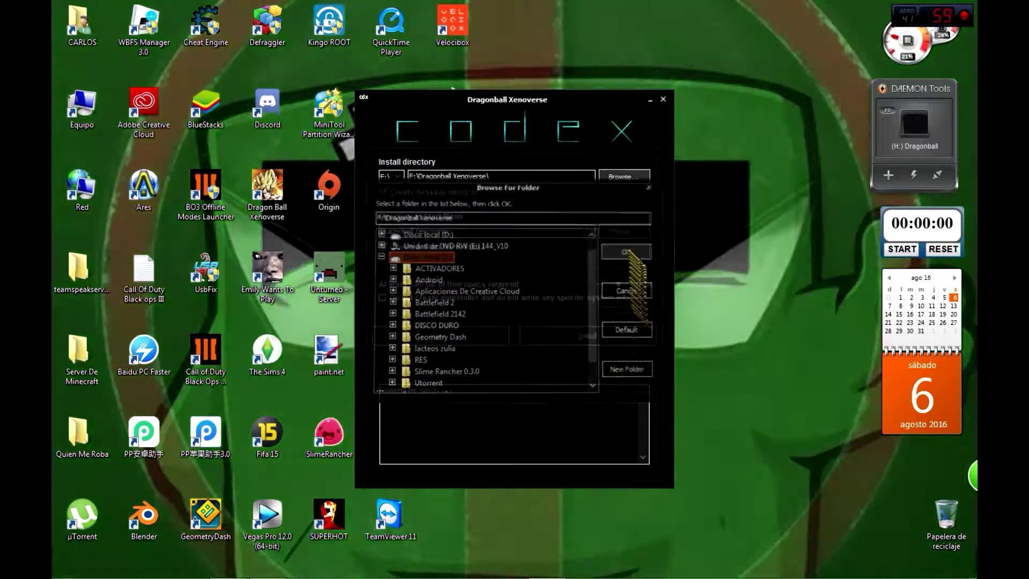
left_click(629, 251)
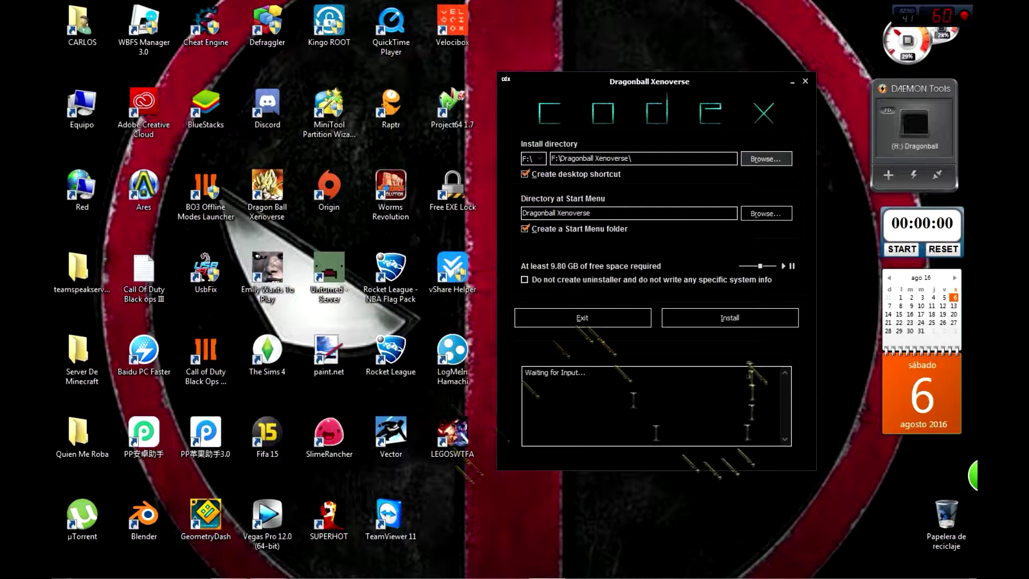
left_click(715, 320)
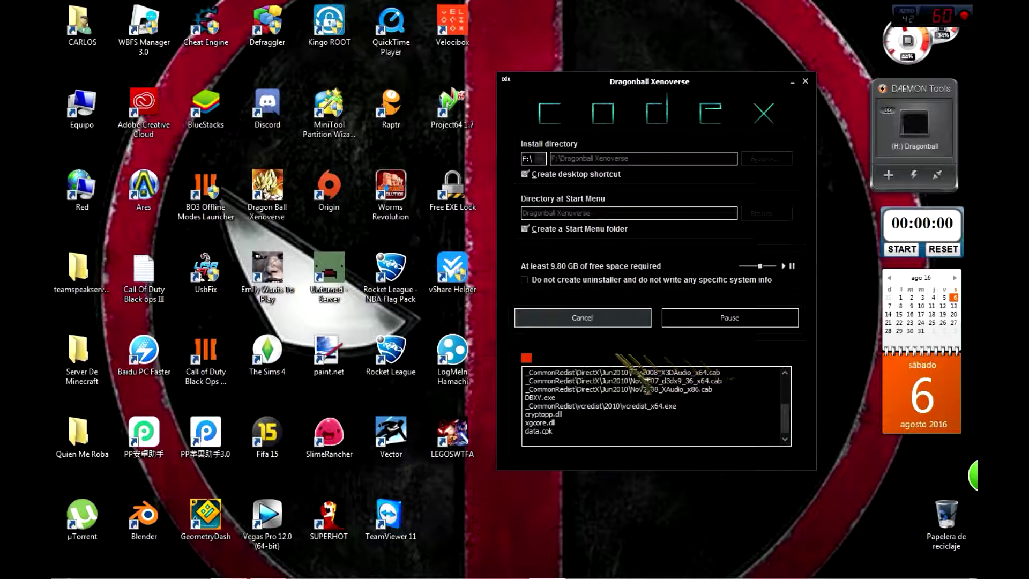
Inspect the Dragonball Xenoverse folder on drive F: during the installation, and close the window
double_click(81, 107)
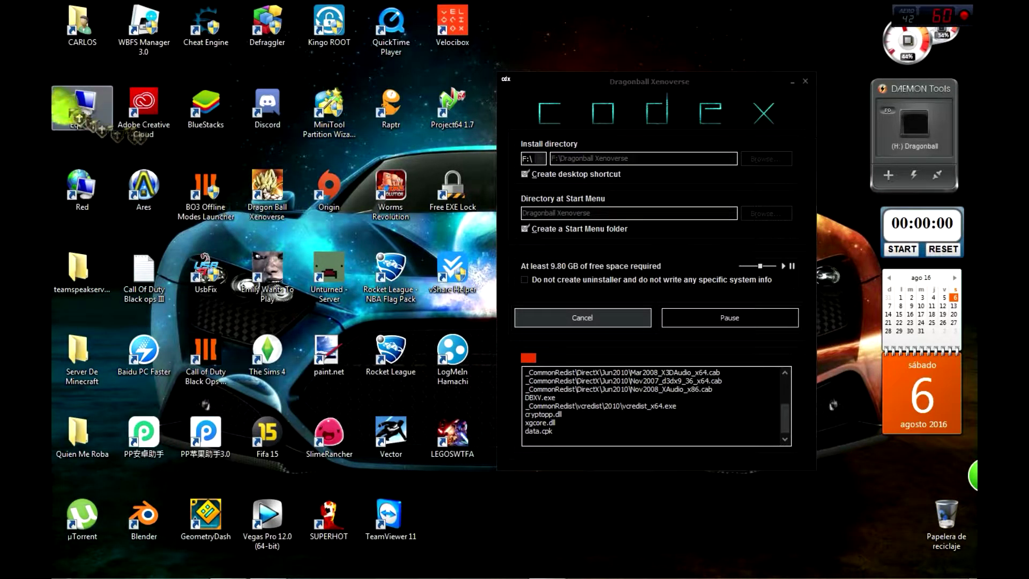
double_click(643, 215)
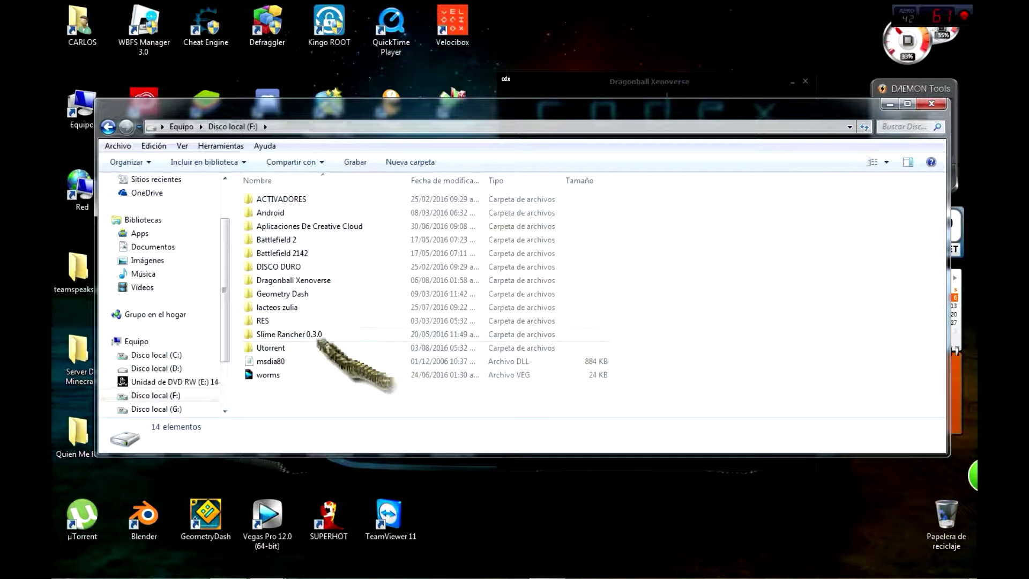
double_click(292, 280)
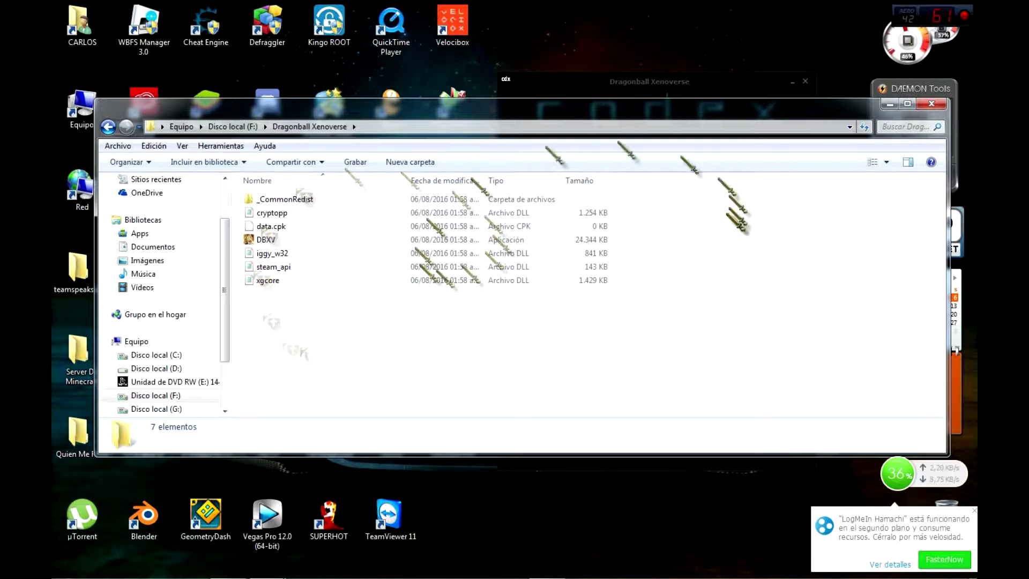
left_click(931, 103)
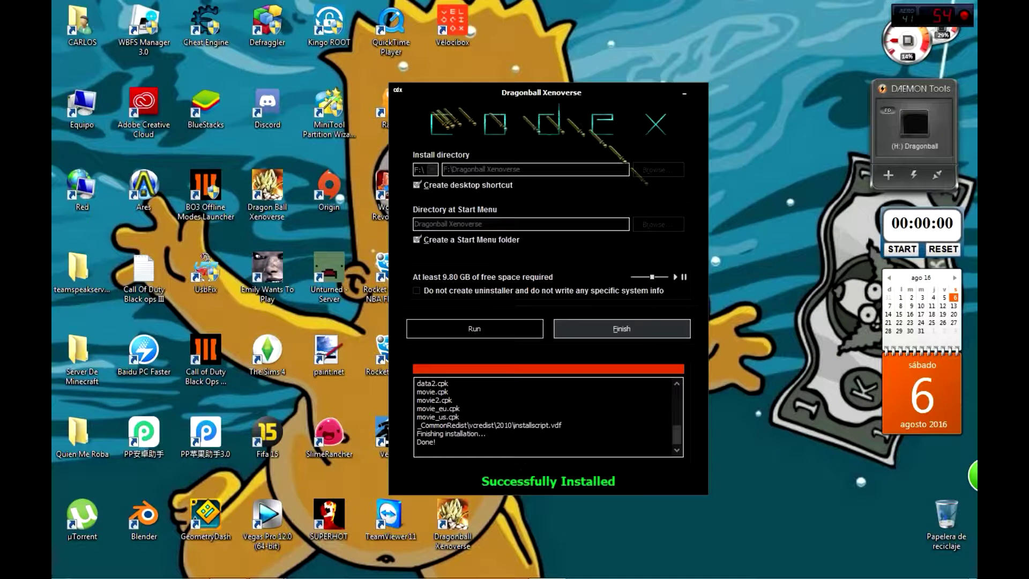
Finish the installer and move the desktop torrent file to the recycle bin
left_click(616, 330)
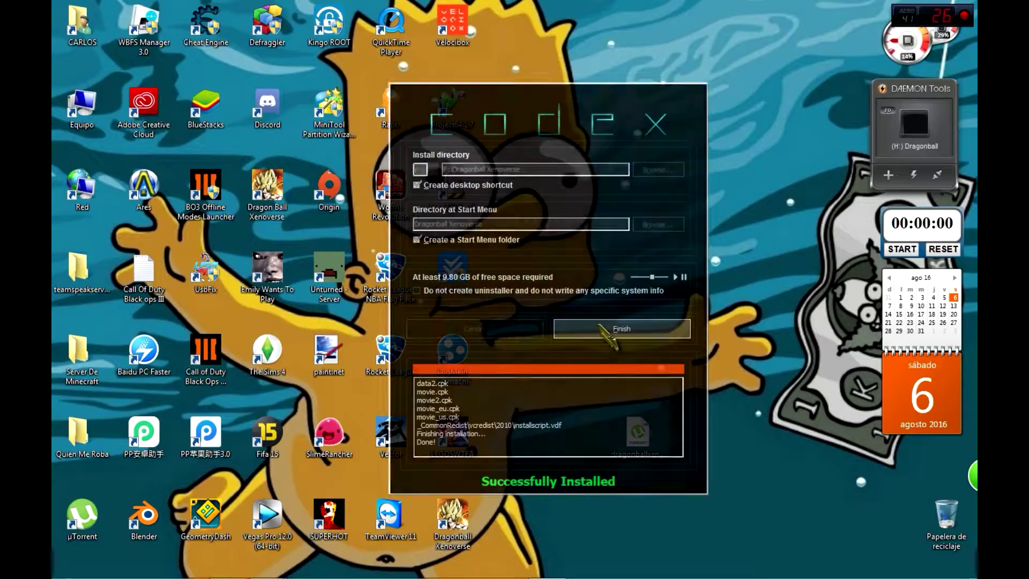
left_click_drag(637, 431, 946, 528)
Copy all four files from the CODEX folder on the Dragonball Xenoverse disc image, drive H:
left_click(81, 107)
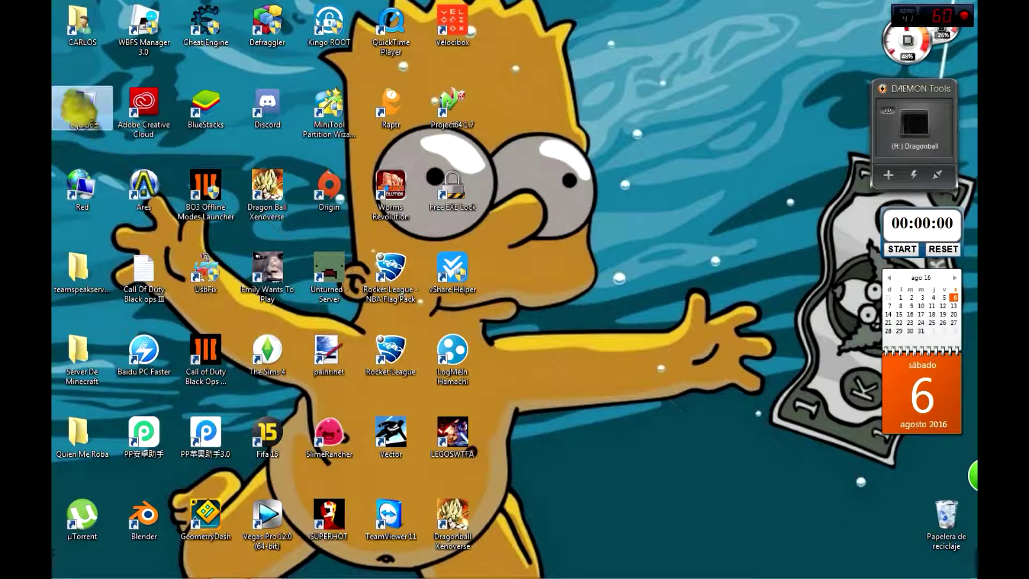
double_click(82, 107)
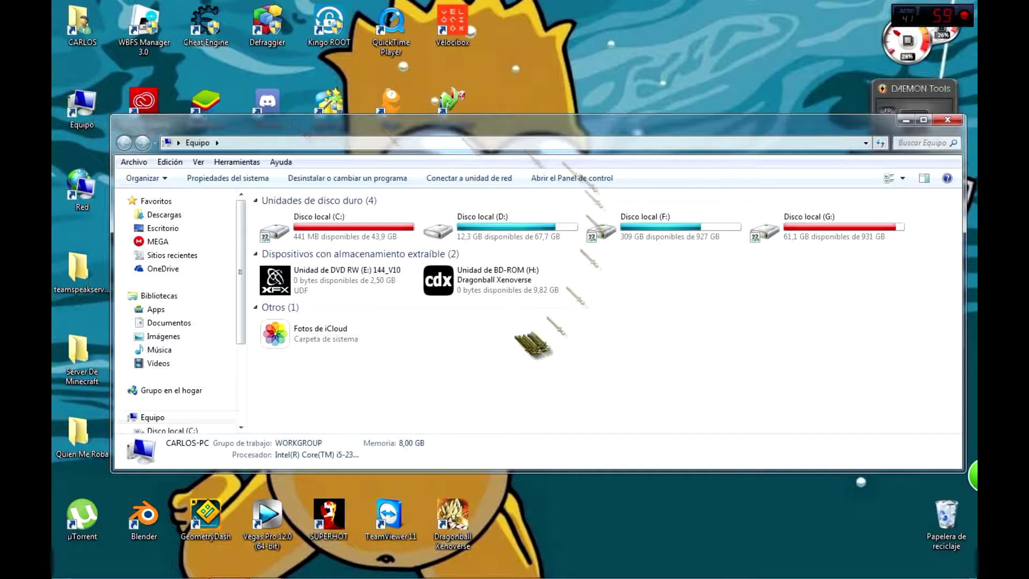
right_click(514, 289)
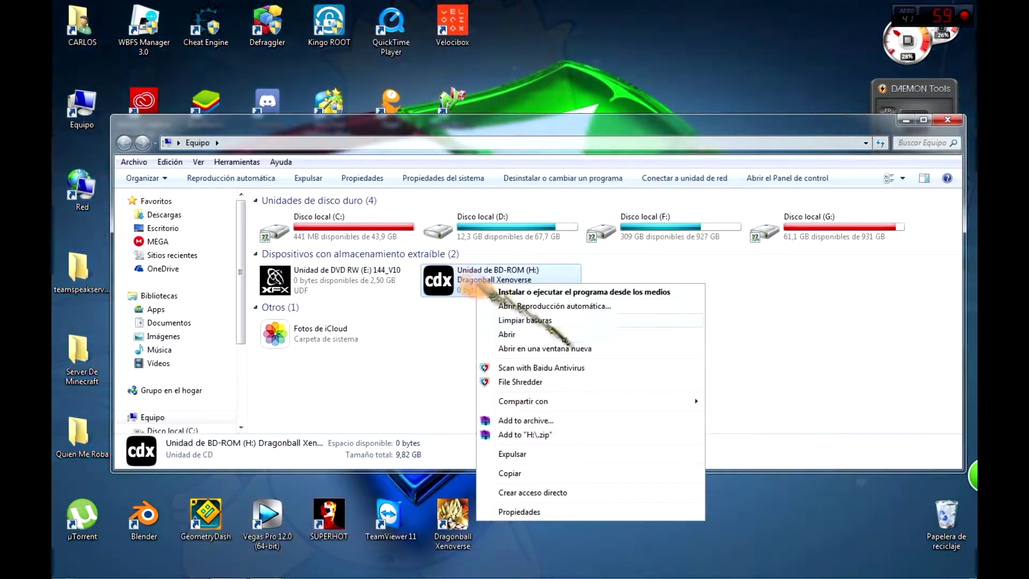
left_click(535, 337)
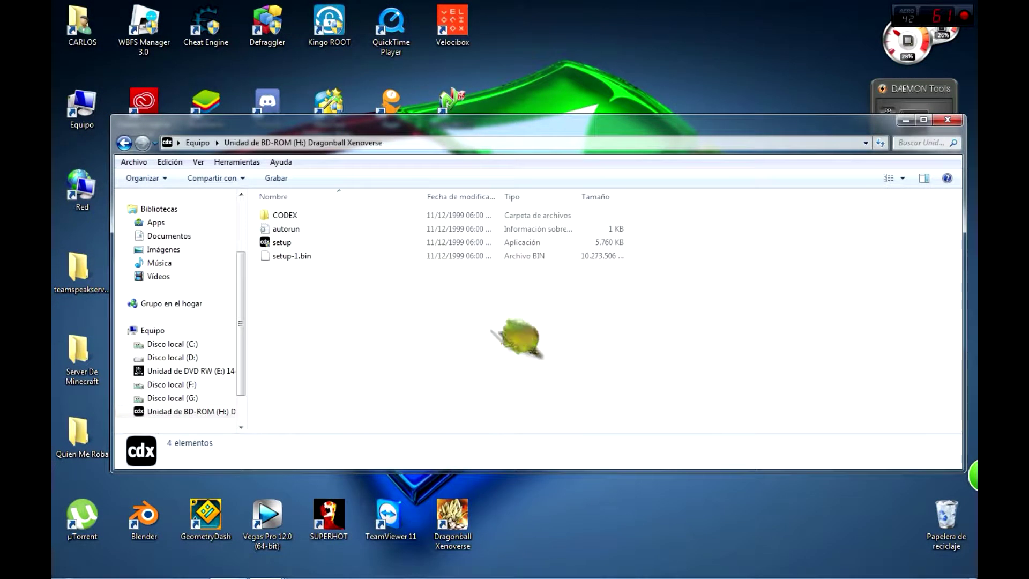
double_click(335, 215)
left_click_drag(325, 387, 343, 220)
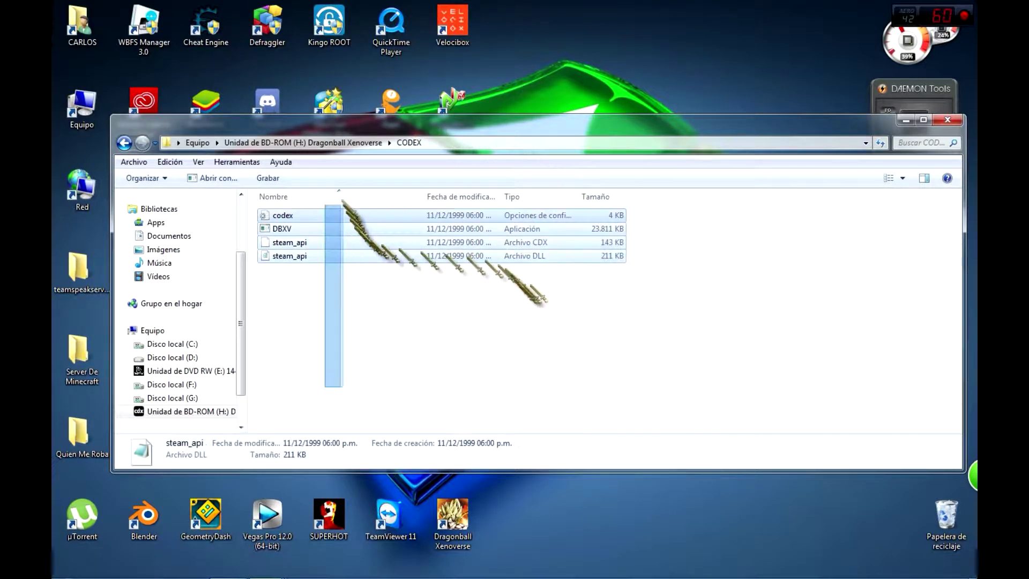
right_click(295, 249)
left_click(351, 362)
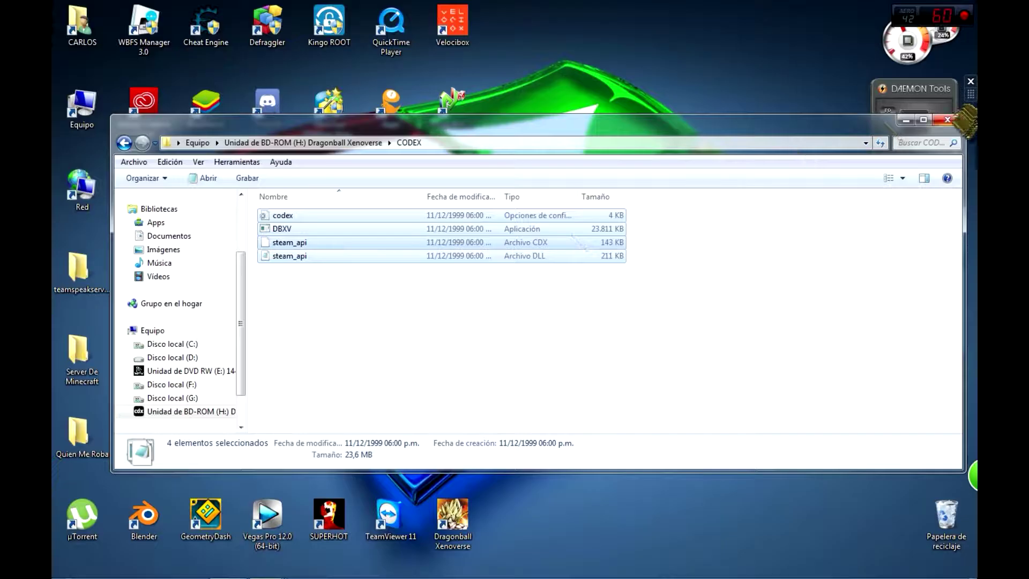
Paste the copied CODEX files into the Dragonball Xenoverse install folder on drive F:, reached through the game's desktop shortcut
left_click(947, 119)
right_click(438, 531)
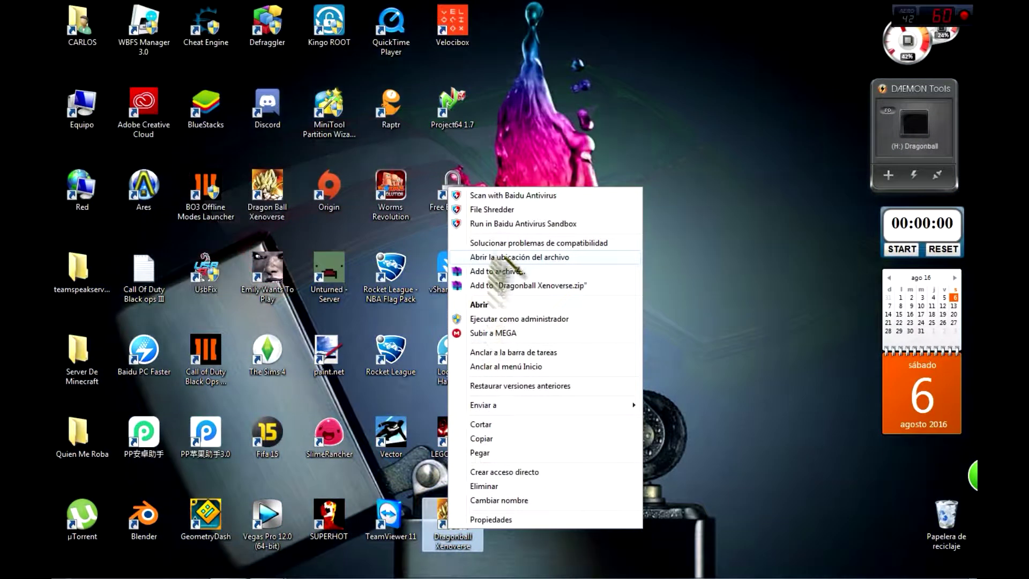
left_click(496, 138)
right_click(420, 199)
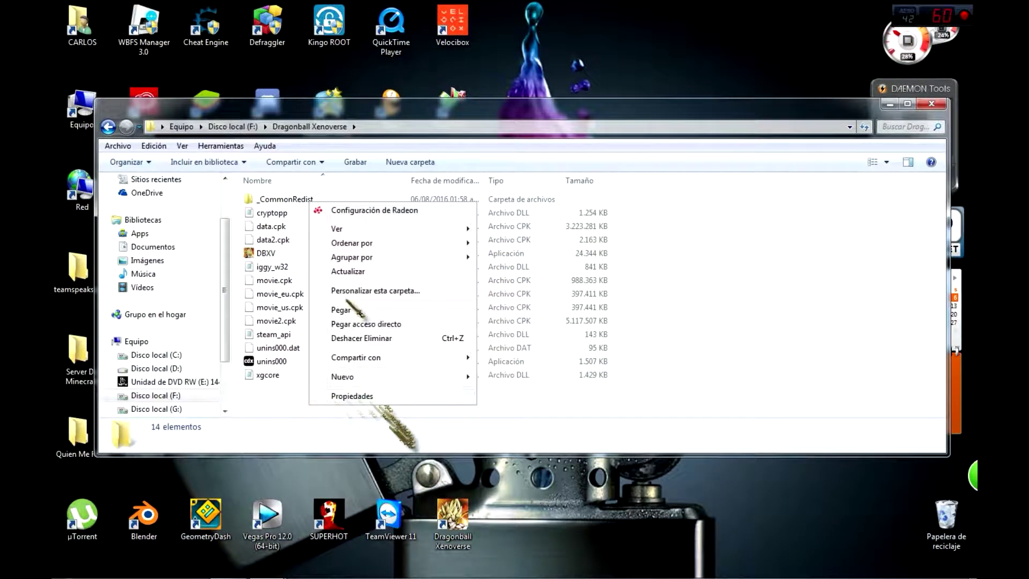
left_click(428, 317)
Set the Language entry in the install folder's codex configuration file to spanish, and save and close the file
left_click(453, 217)
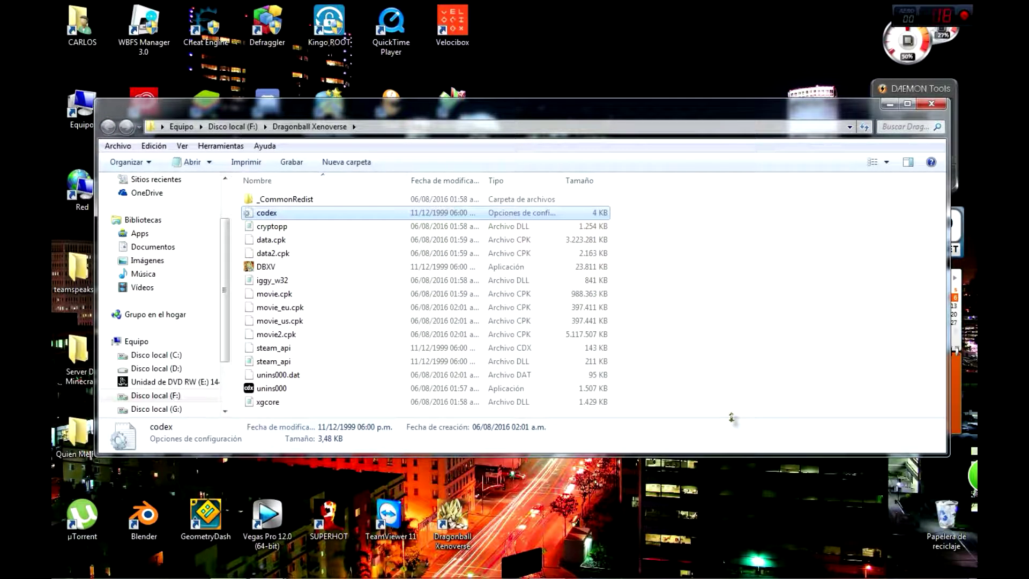
double_click(491, 212)
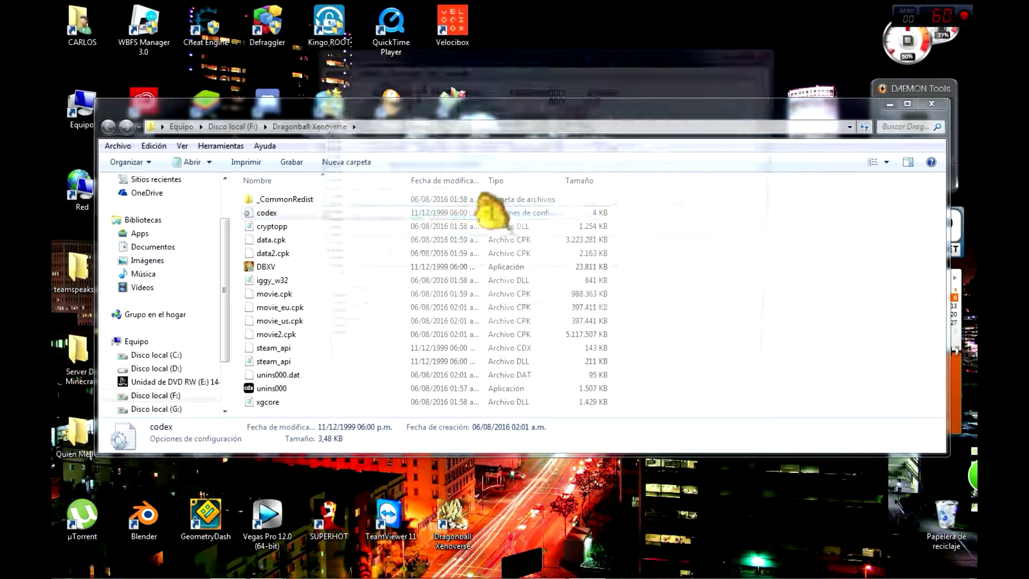
left_click_drag(776, 120, 779, 187)
scroll(776, 188, "up", 1)
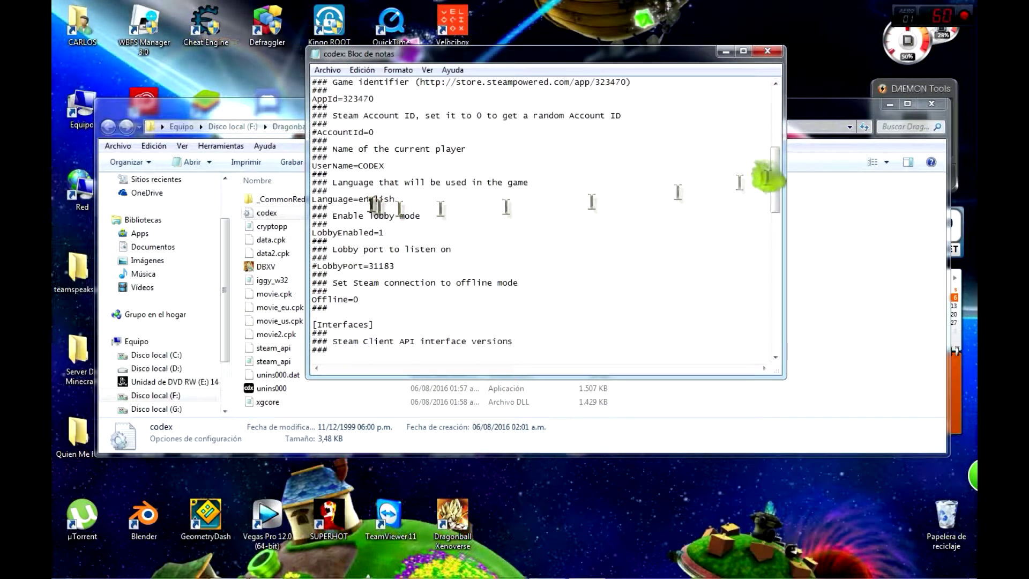
double_click(381, 199)
left_click_drag(362, 200, 402, 204)
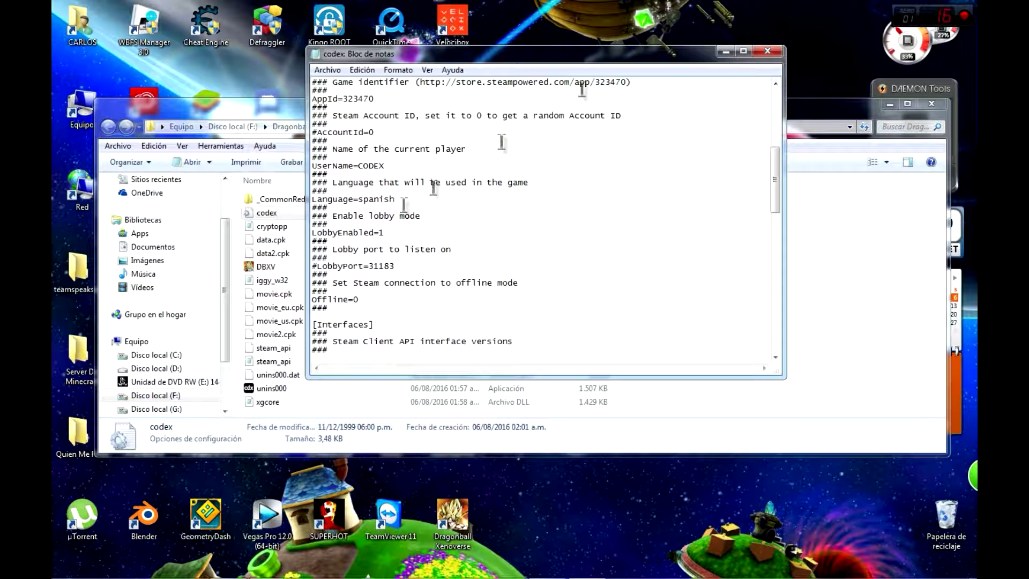
left_click(768, 51)
left_click(467, 301)
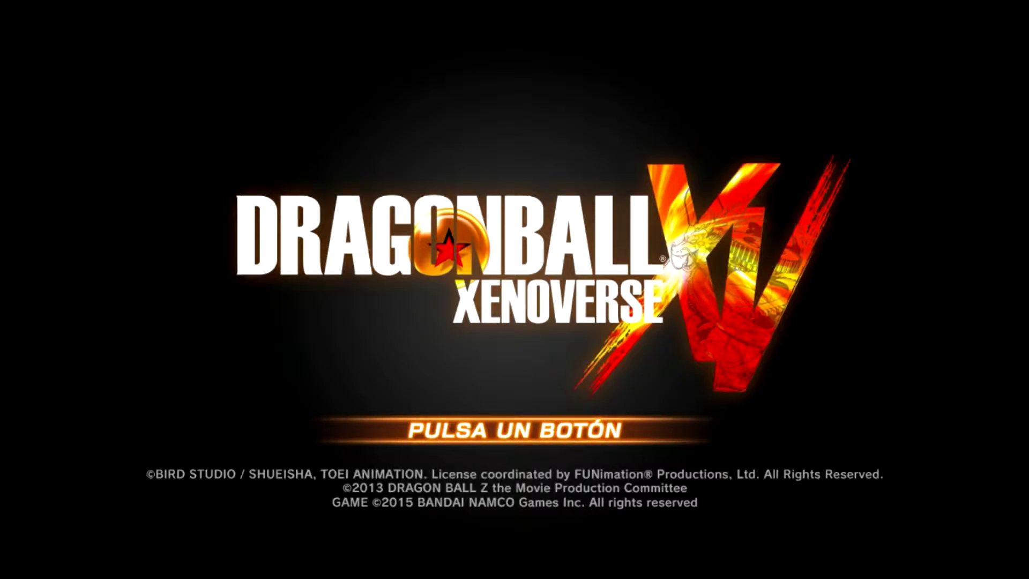
Enter the game's options from the title screen and check the graphics settings (Ajustar gráficos)
key("Return")
key("Down")
key("Return")
key("Down")
key("Down")
key("Down")
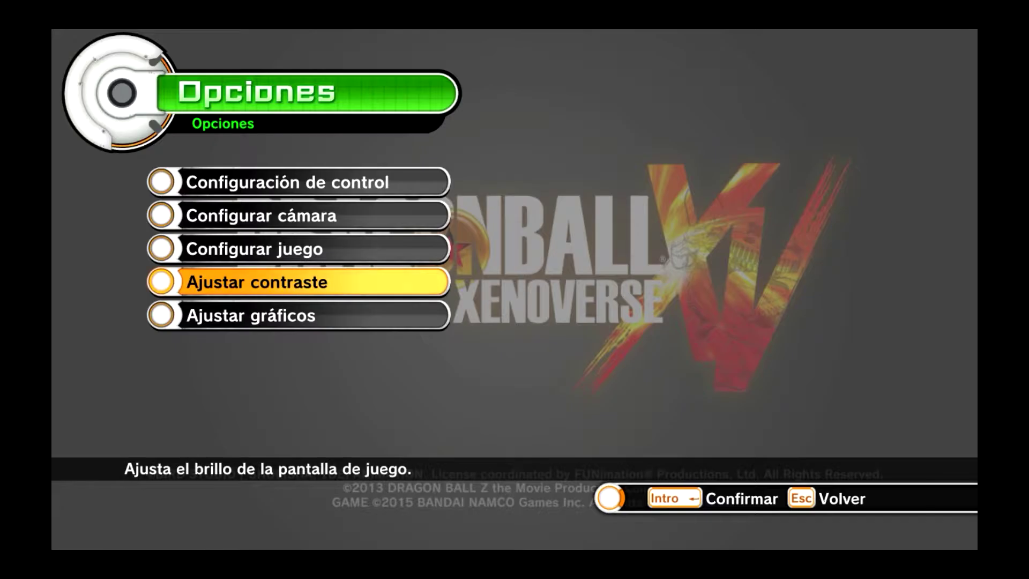
key("Down")
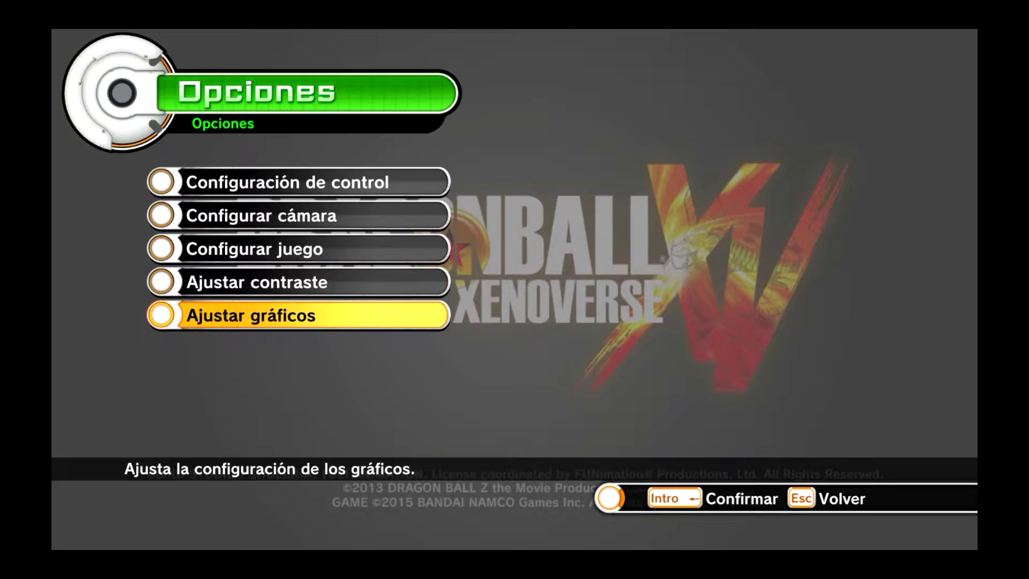
key("Return")
key("Escape")
Check the contrast adjustment (Ajustar contraste), and go through the game settings (Configurar juego) as far as Ajustes unirse
key("Up")
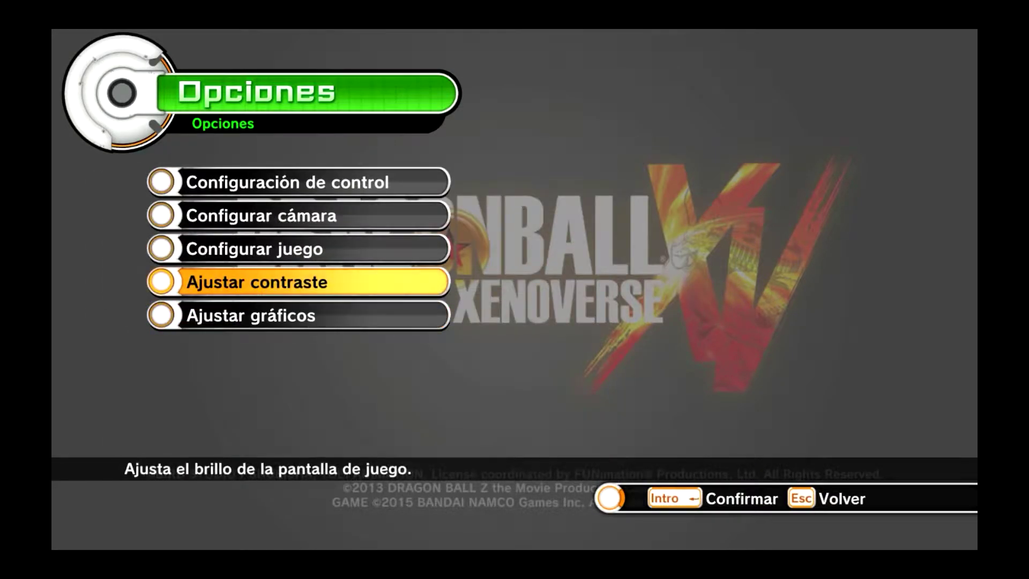
key("Return")
key("Escape")
key("Up")
key("Return")
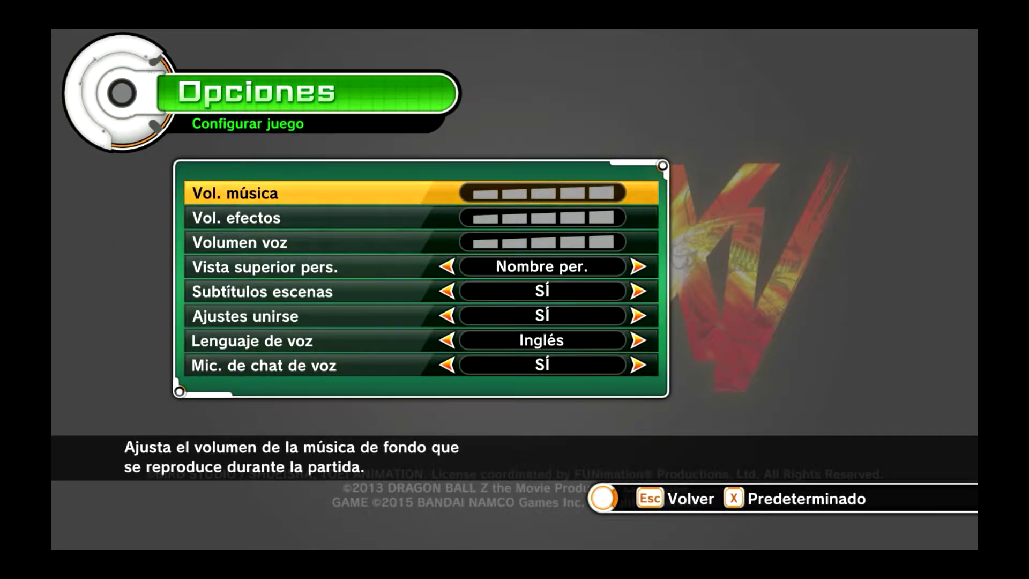
key("Down")
key("Down")
key("Down")
key("Down")
key("Down")
key("Escape")
Review the resolution and other graphics options once more, and return to the title menu with Empezar juego highlighted
key("Down")
key("Down")
key("Return")
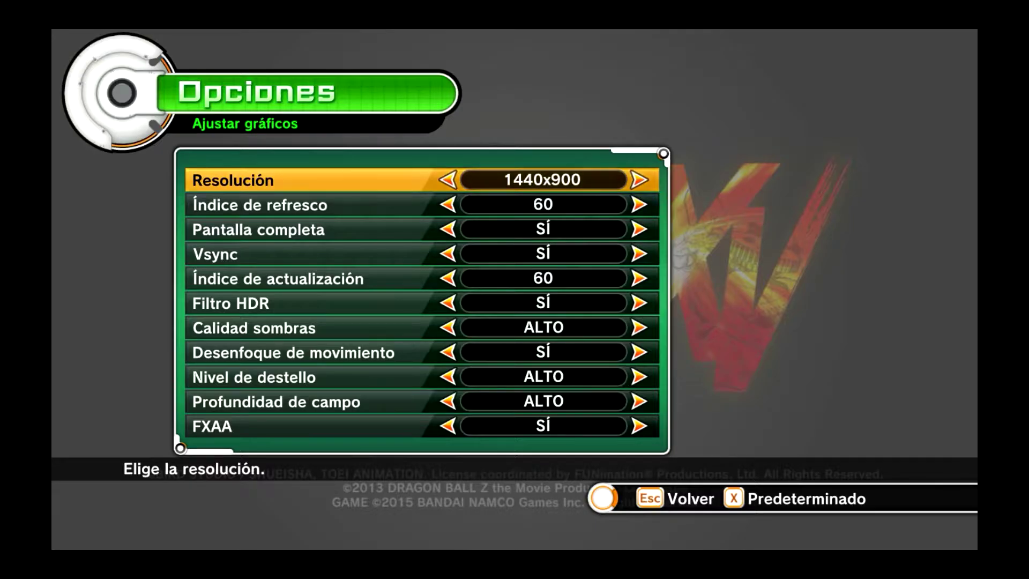
key("Escape")
key("Up")
key("Up")
key("Escape")
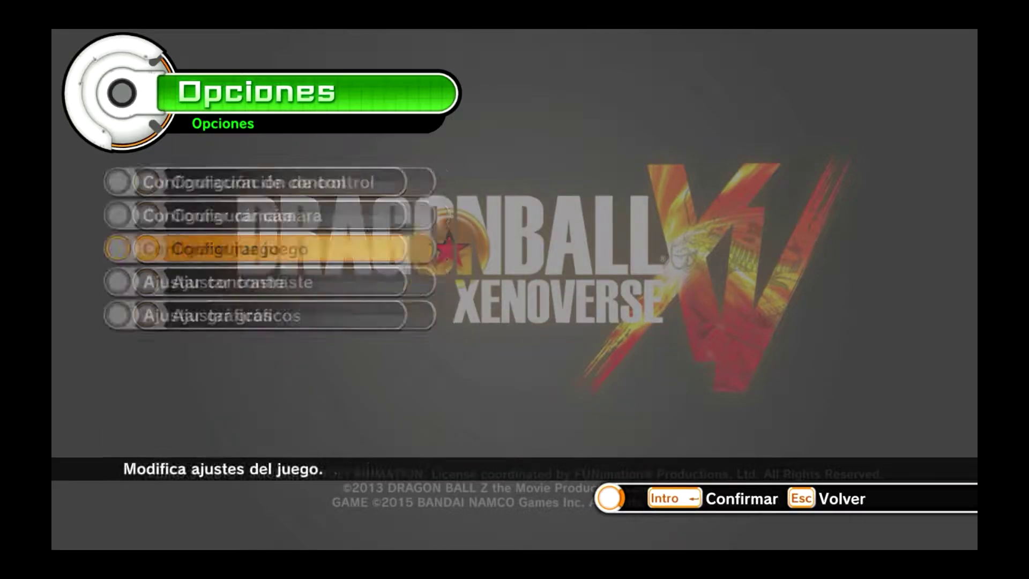
key("Up")
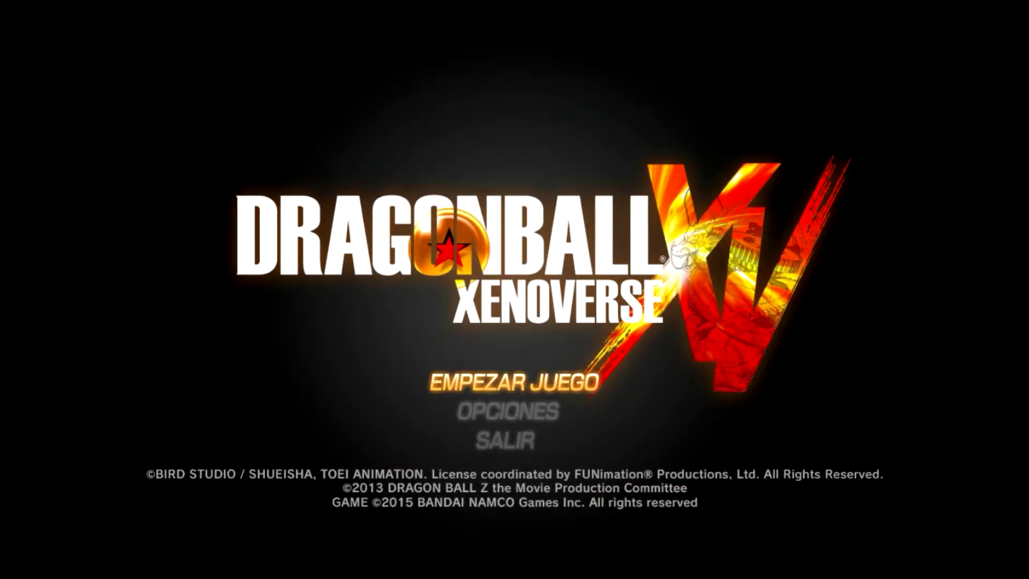